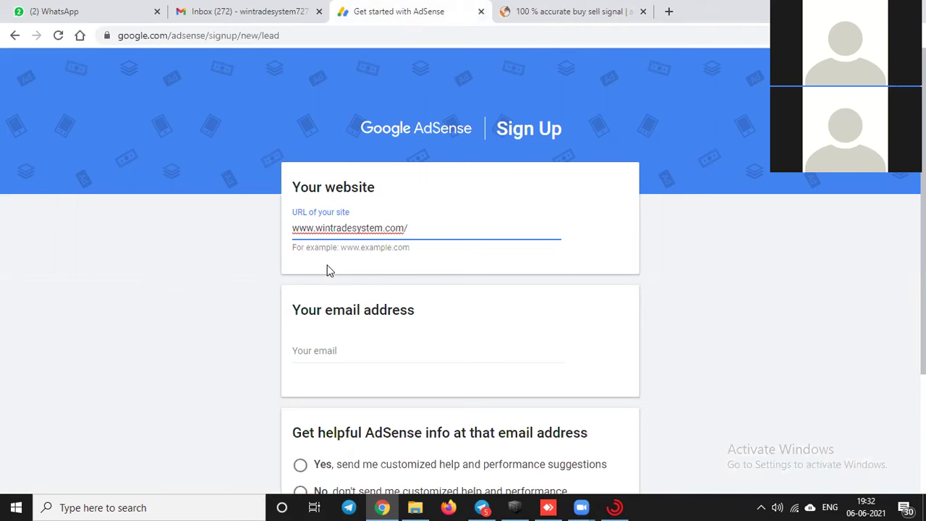
# Step: Remove the trailing '/' from the site URL and fill in the account e-mail from suggestions
pyautogui.click(421, 228)
pyautogui.press('BackSpace')
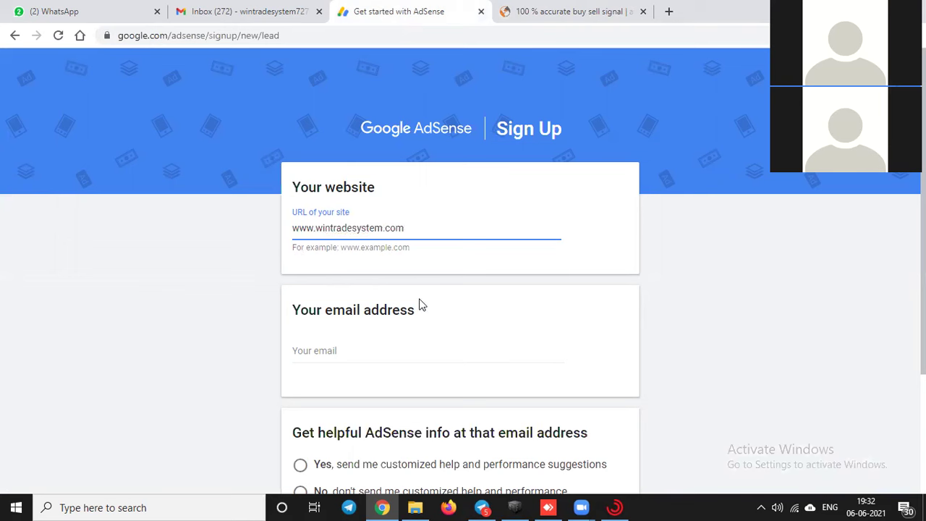
pyautogui.click(347, 348)
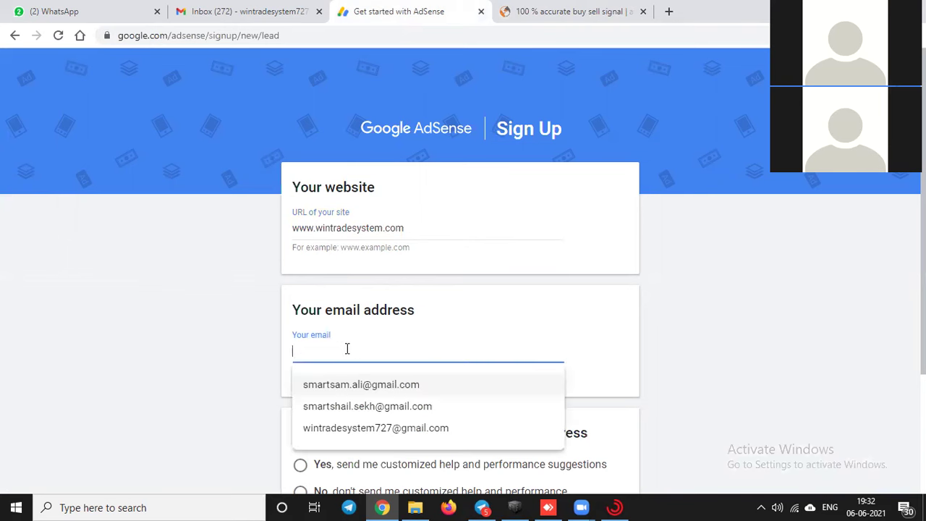
pyautogui.click(387, 429)
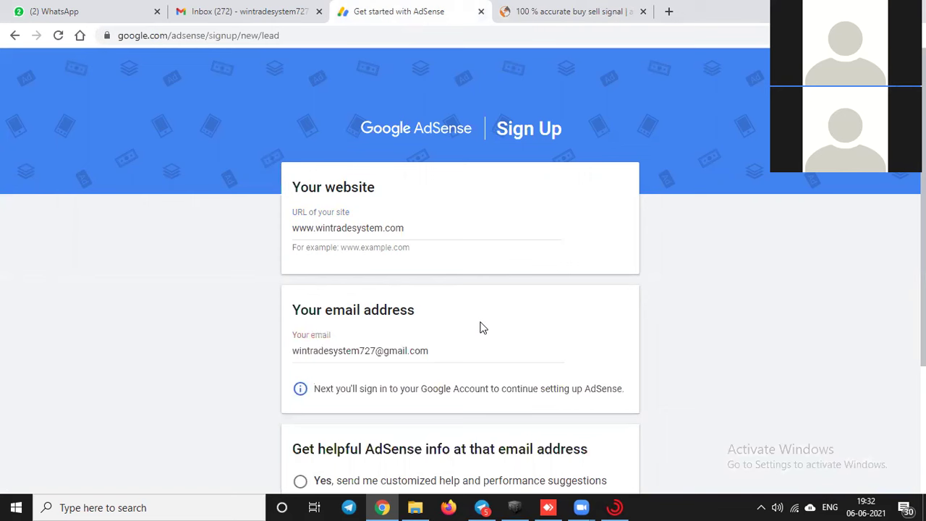
# Step: Opt in to customized help and performance suggestions, then save the sign-up form
pyautogui.scroll(-1, 506, 322)
pyautogui.scroll(1, 537, 315)
pyautogui.scroll(-2, 541, 315)
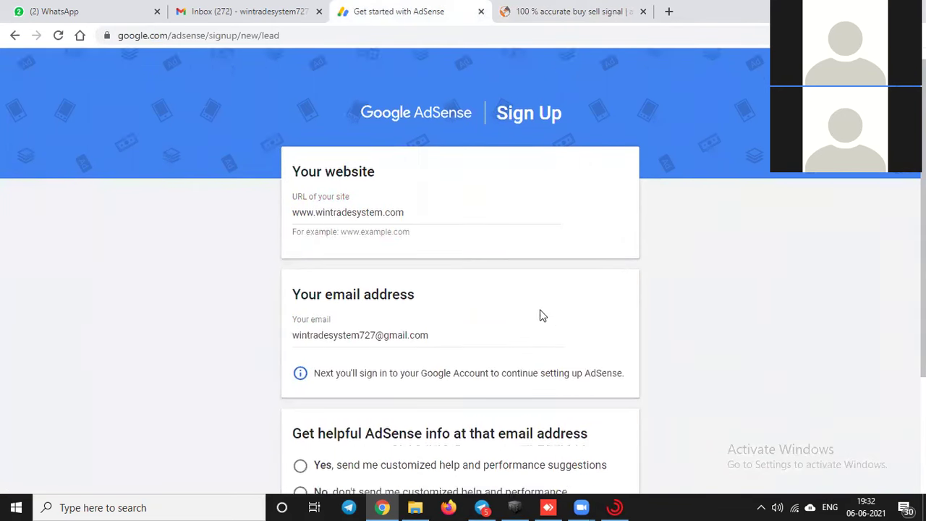
pyautogui.scroll(1, 540, 311)
pyautogui.scroll(-1, 534, 313)
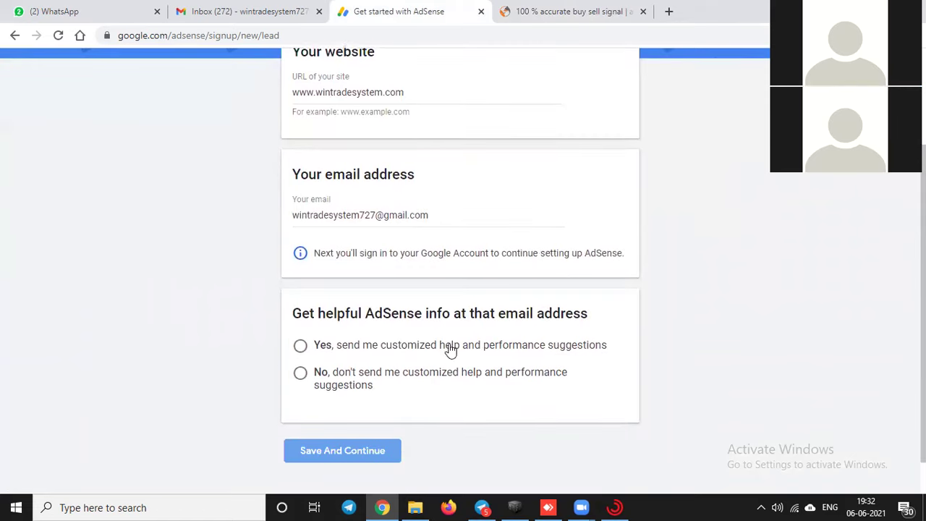
pyautogui.click(301, 348)
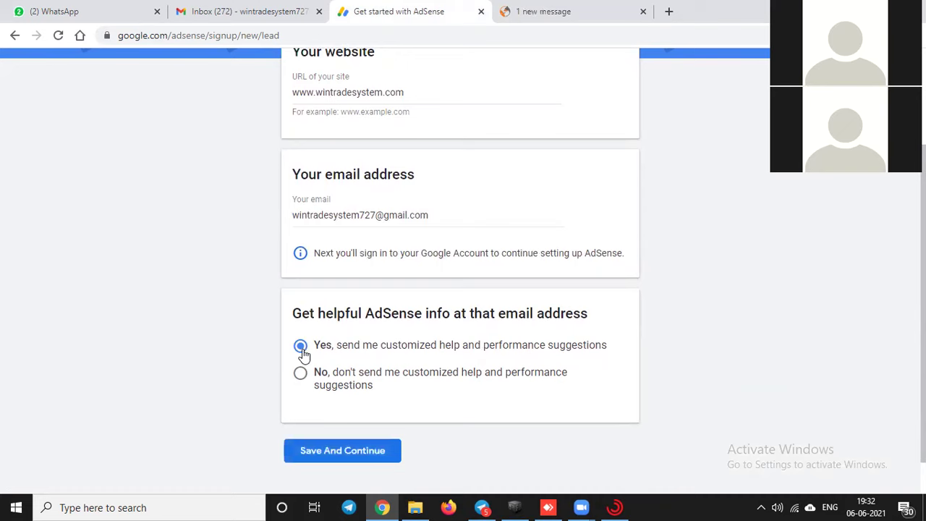
pyautogui.scroll(-1, 409, 400)
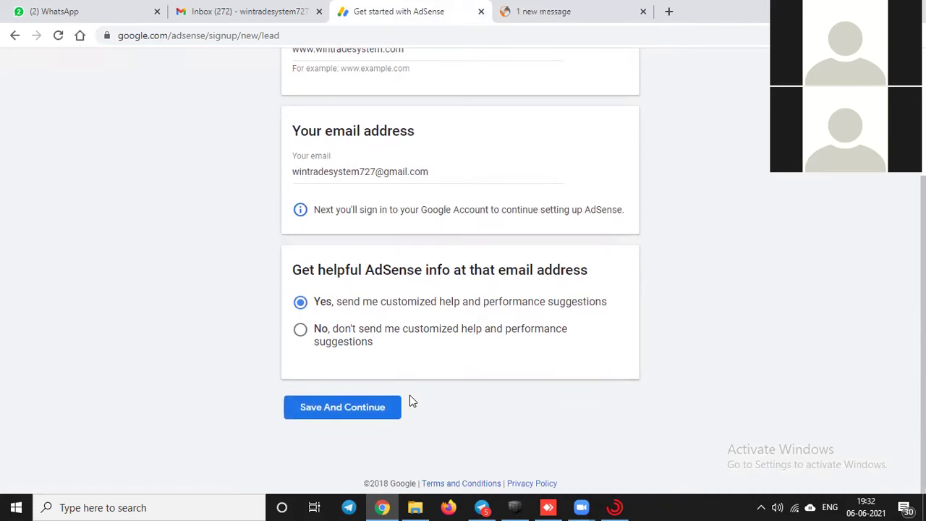
pyautogui.click(355, 409)
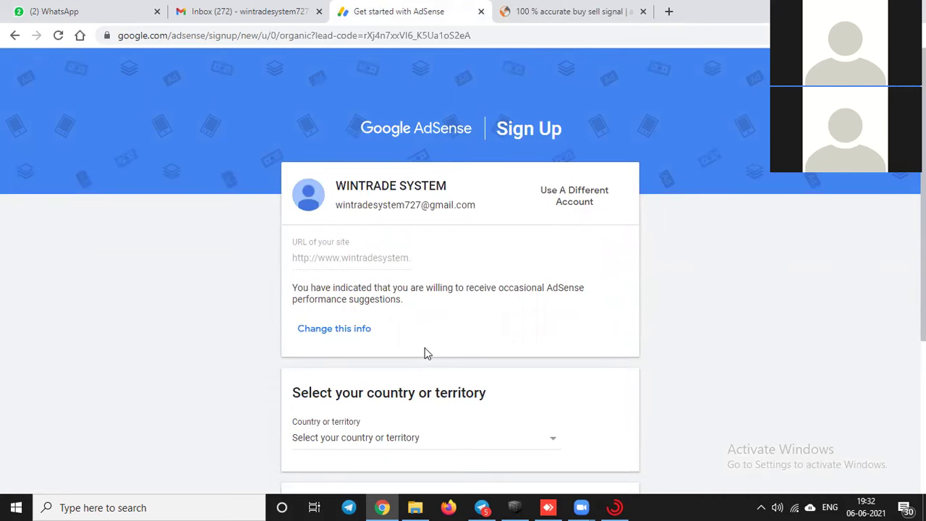
# Step: Choose India as the country or territory
pyautogui.scroll(-1, 426, 351)
pyautogui.scroll(-1, 425, 351)
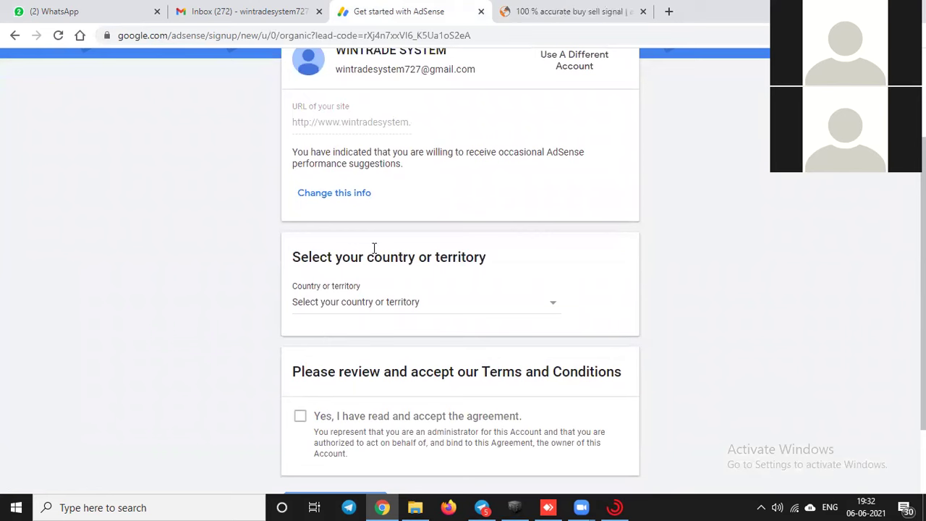
pyautogui.click(350, 312)
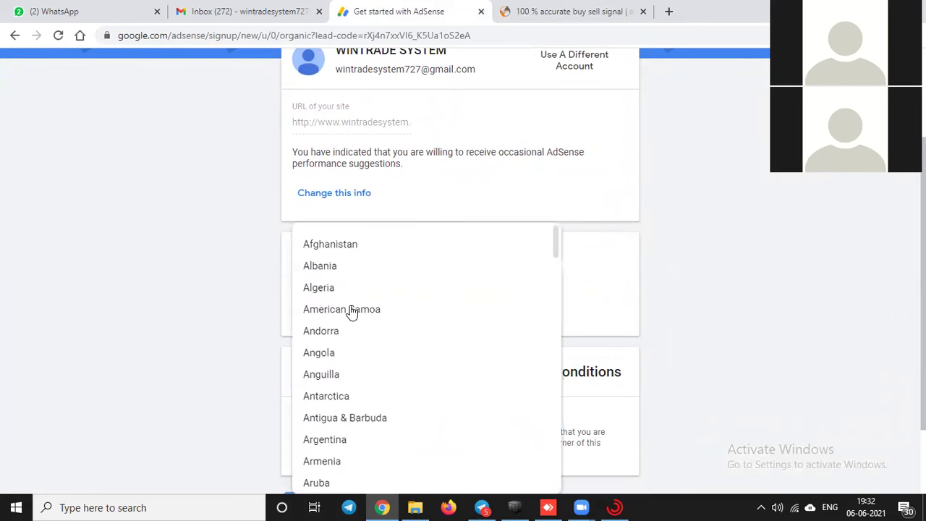
pyautogui.scroll(-20, 350, 311)
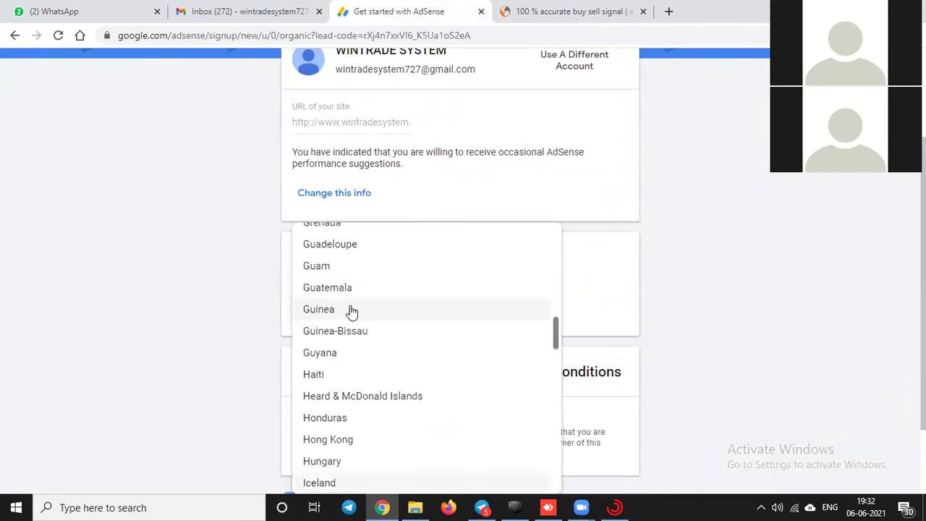
pyautogui.scroll(-1, 341, 447)
pyautogui.click(320, 437)
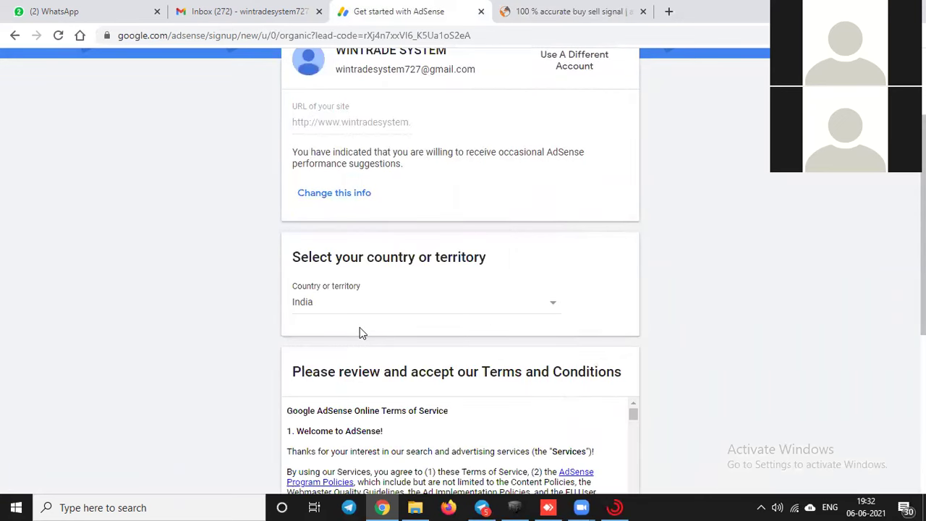
# Step: Accept the AdSense Terms and Conditions and create the account
pyautogui.scroll(-2, 359, 327)
pyautogui.scroll(-3, 359, 331)
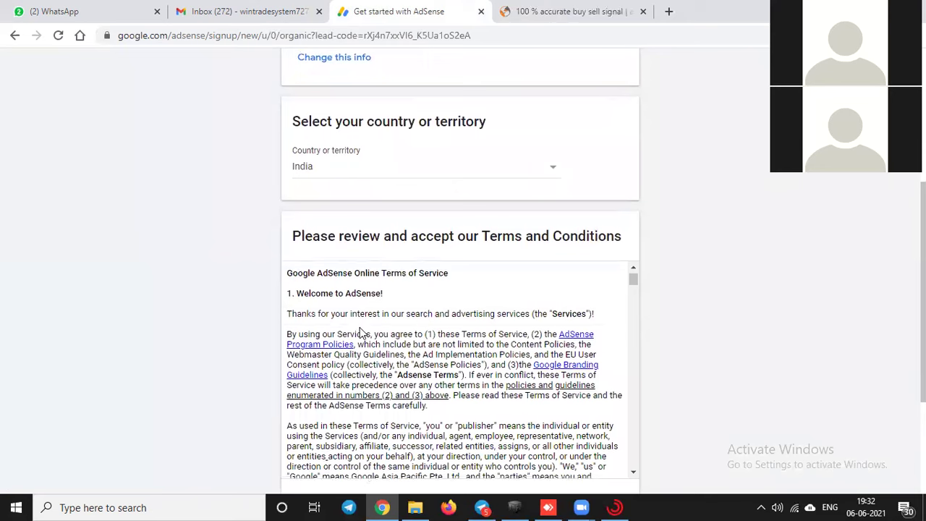
pyautogui.scroll(2, 397, 384)
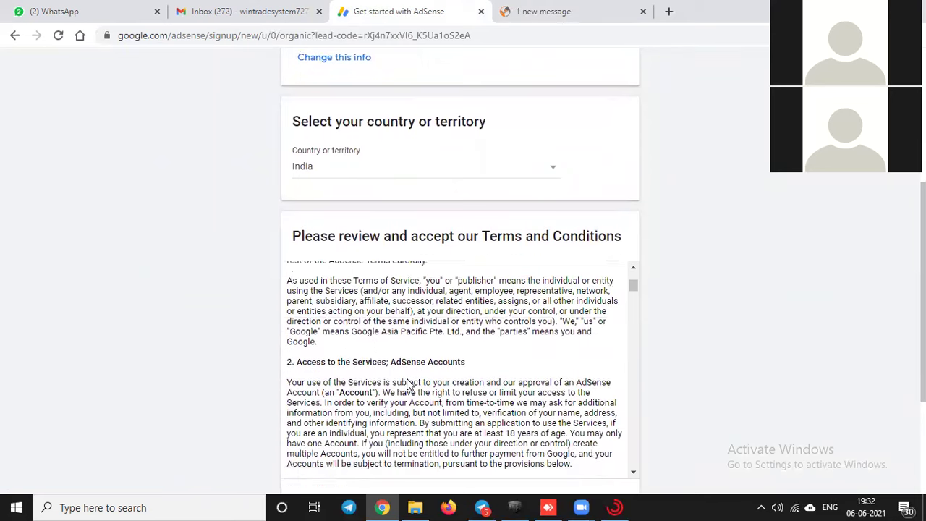
pyautogui.scroll(-6, 626, 468)
pyautogui.scroll(-5, 629, 474)
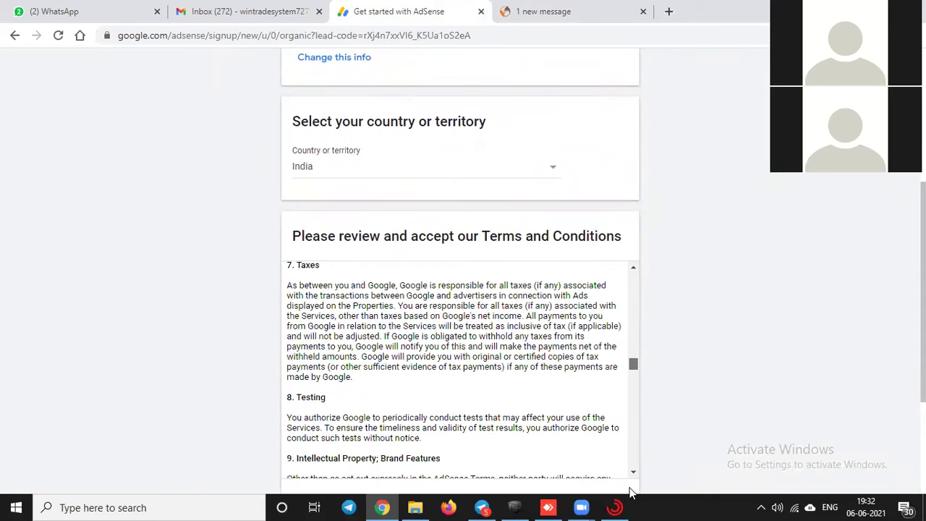
pyautogui.scroll(-10, 626, 448)
pyautogui.scroll(-3, 698, 304)
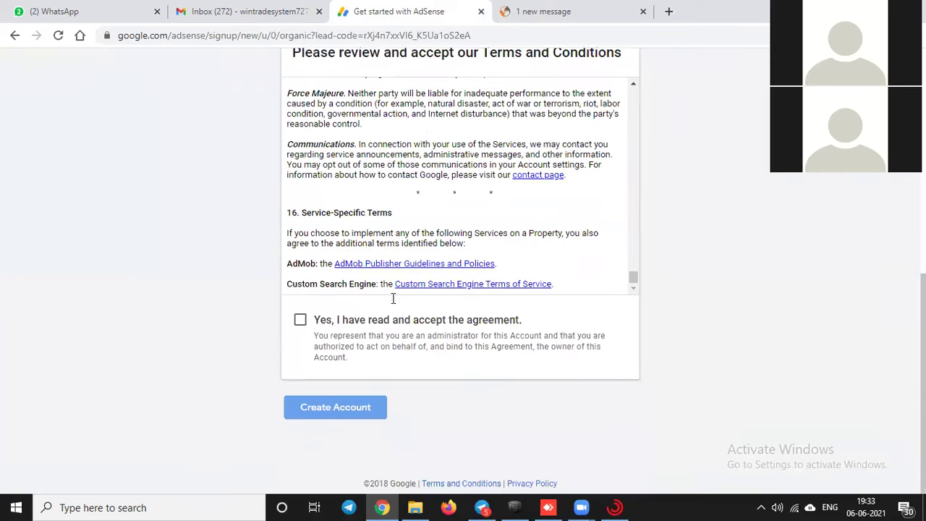
pyautogui.click(300, 323)
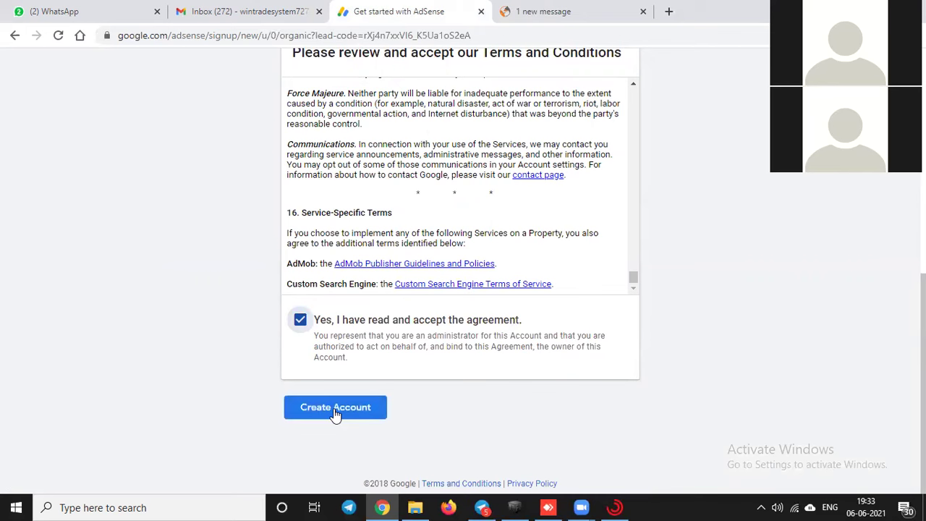
pyautogui.click(334, 409)
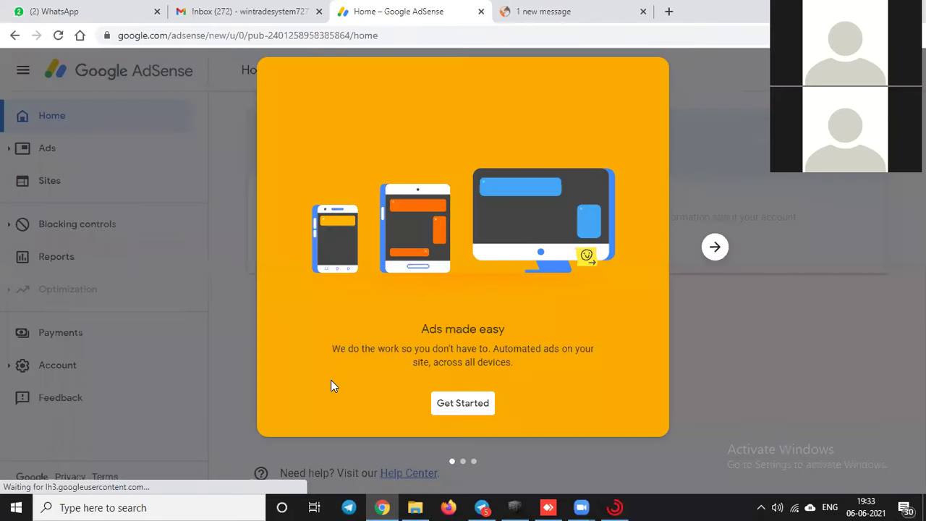
# Step: Get past the 'Ads made easy' welcome and submit the payment address details
pyautogui.click(465, 403)
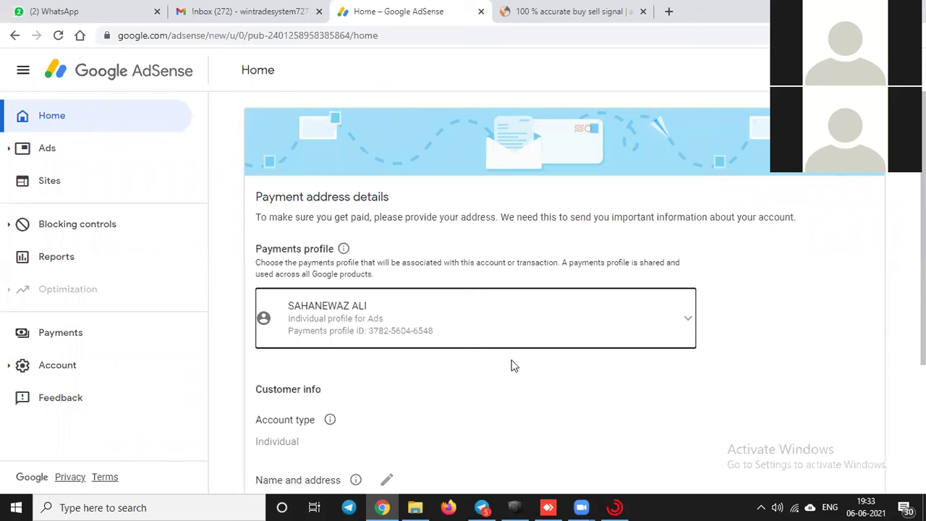
pyautogui.scroll(-1, 511, 365)
pyautogui.scroll(-2, 512, 365)
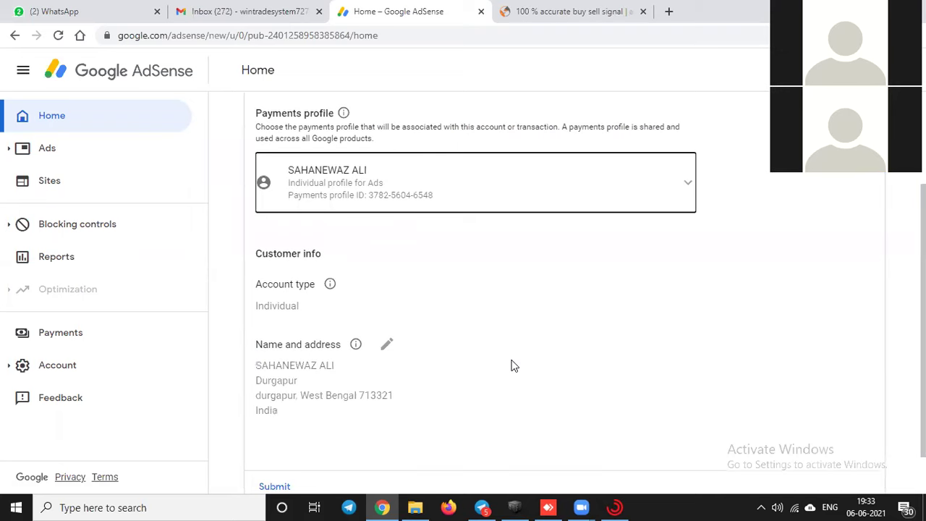
pyautogui.scroll(-1, 512, 365)
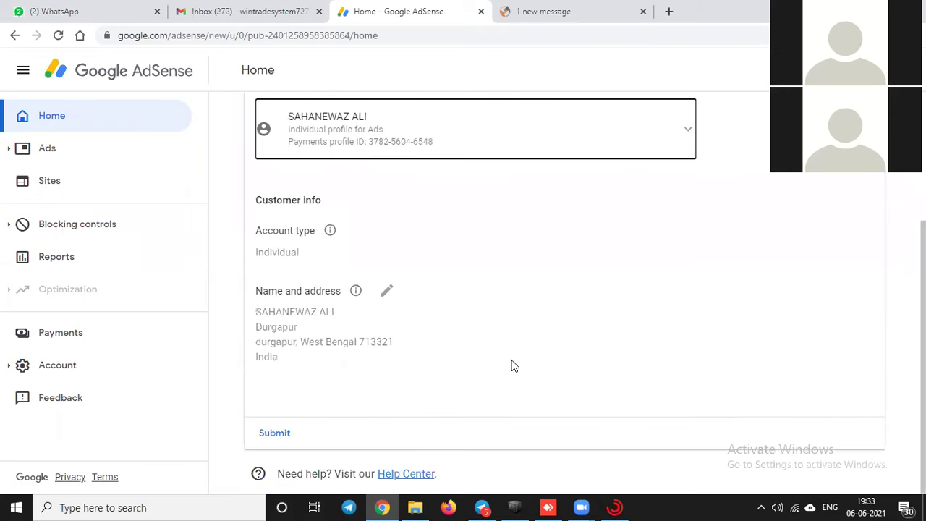
pyautogui.scroll(1, 511, 365)
pyautogui.scroll(-1, 512, 366)
pyautogui.click(274, 434)
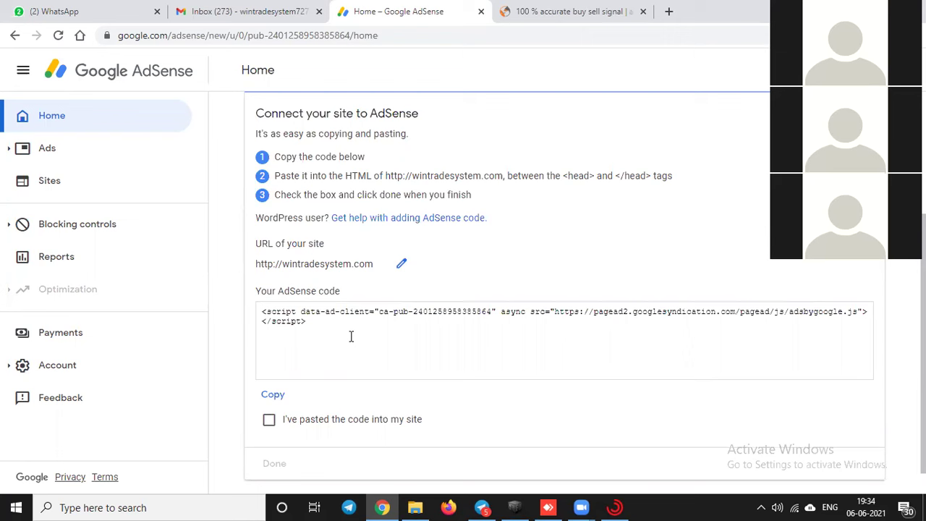
# Step: Select all of the wintradesystem.com AdSense script code, then open a new browser tab
pyautogui.click(258, 315)
pyautogui.hotkey('ctrl', 'c')
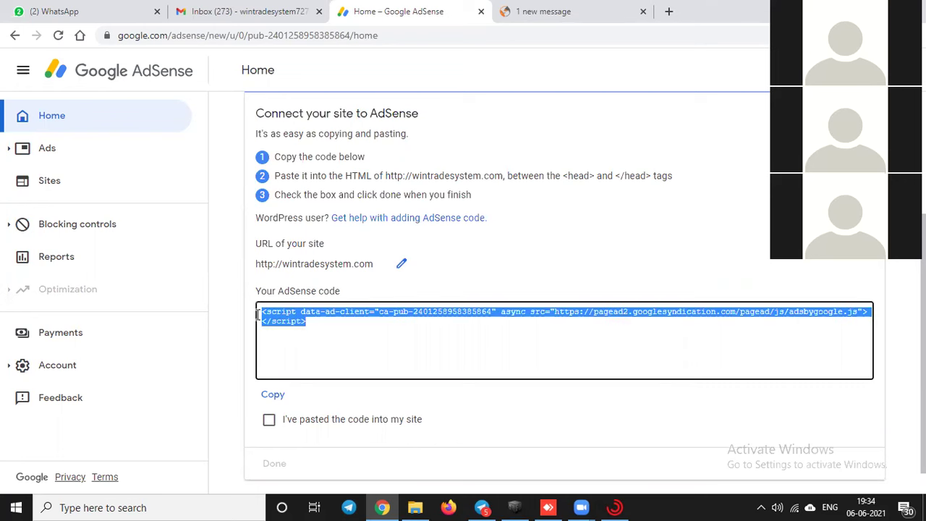
pyautogui.hotkey('ctrl', 't')
# Step: Search Google for 'hostinger' in the new tab
pyautogui.click(658, 33)
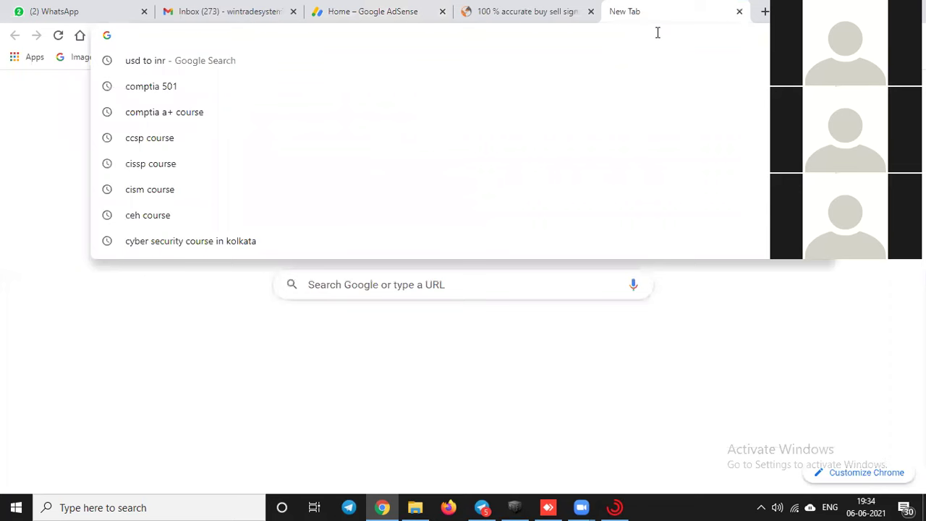
pyautogui.write('host')
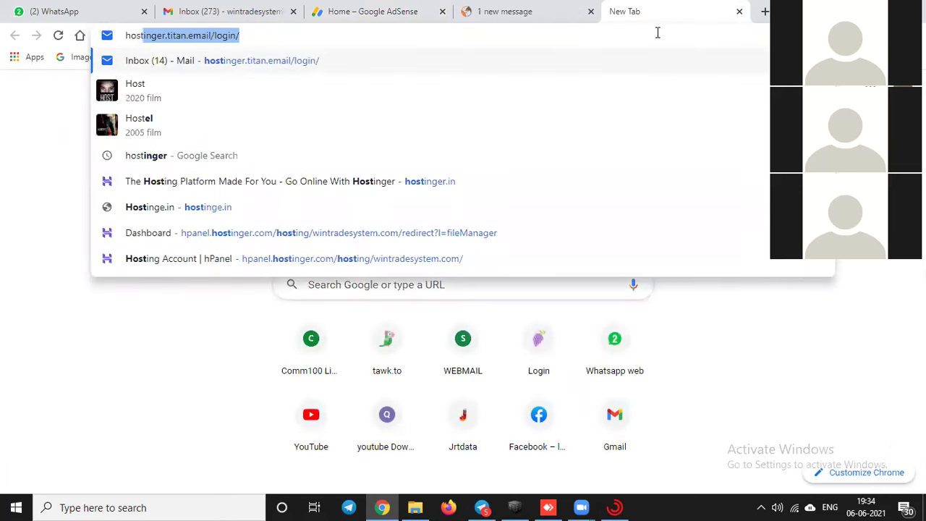
pyautogui.press('Right')
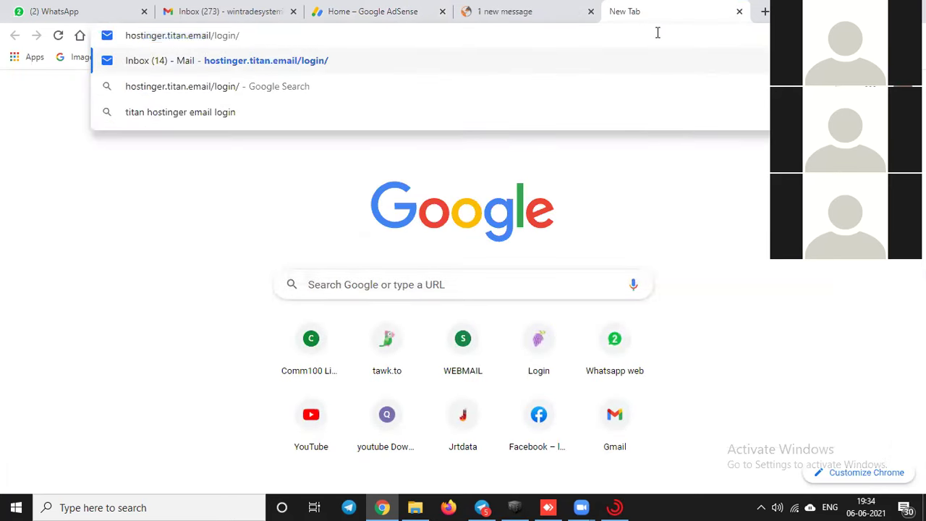
pyautogui.press('BackSpace')
pyautogui.press('BackSpace')
pyautogui.press('BackSpace')
pyautogui.press('BackSpace')
pyautogui.press('BackSpace')
pyautogui.press('BackSpace')
pyautogui.press('BackSpace')
pyautogui.press('BackSpace')
pyautogui.press('BackSpace')
pyautogui.press('BackSpace')
pyautogui.press('BackSpace')
pyautogui.press('BackSpace')
pyautogui.press('BackSpace')
pyautogui.press('BackSpace')
pyautogui.press('BackSpace')
pyautogui.press('BackSpace')
pyautogui.press('BackSpace')
pyautogui.press('BackSpace')
pyautogui.press('BackSpace')
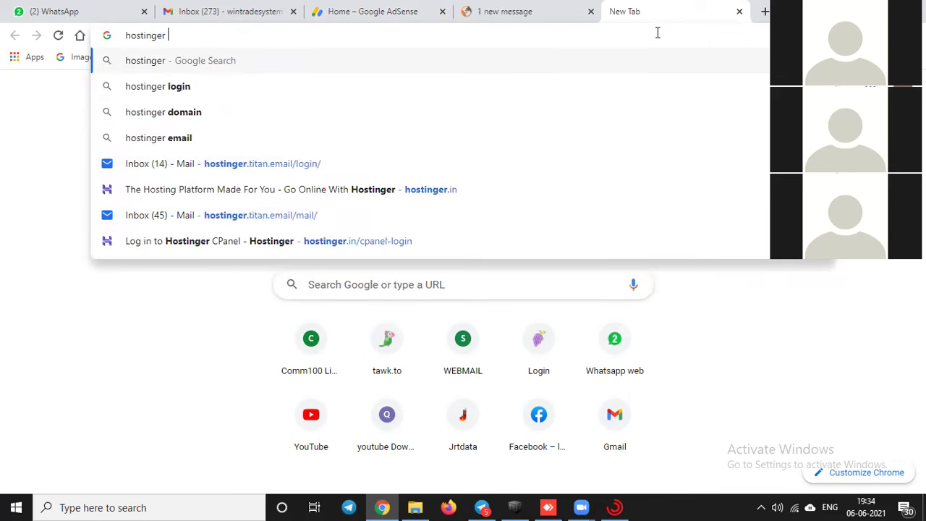
pyautogui.press('Return')
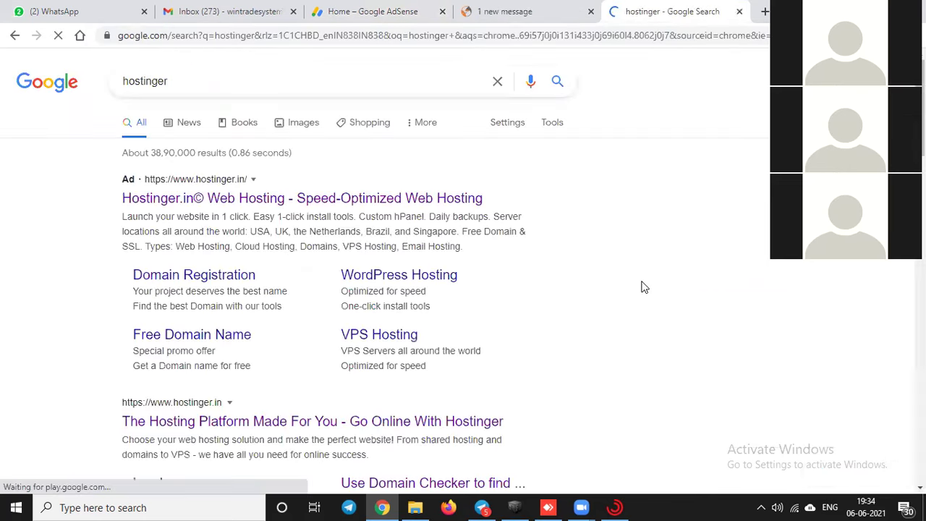
# Step: Paste the AdSense script into a blank Notepad document
pyautogui.press('super+r')
pyautogui.press('Escape')
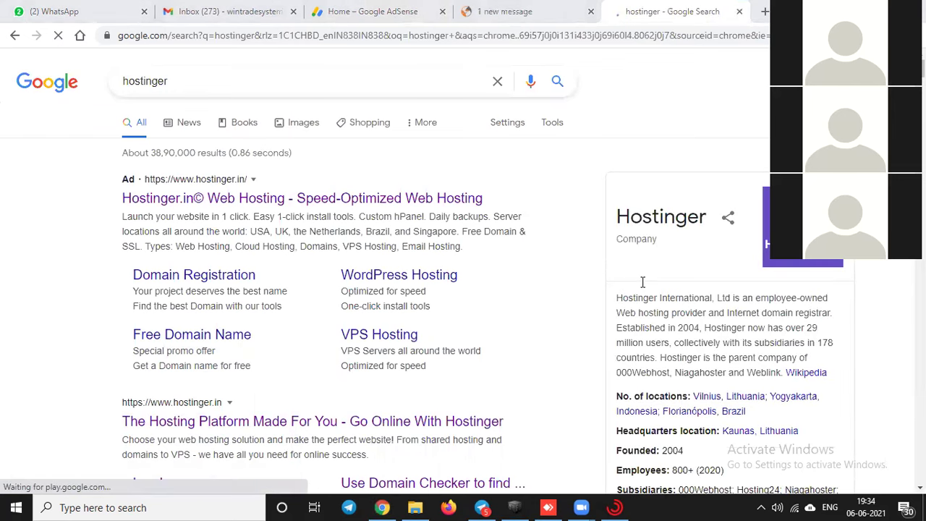
pyautogui.hotkey('ctrl', 'v')
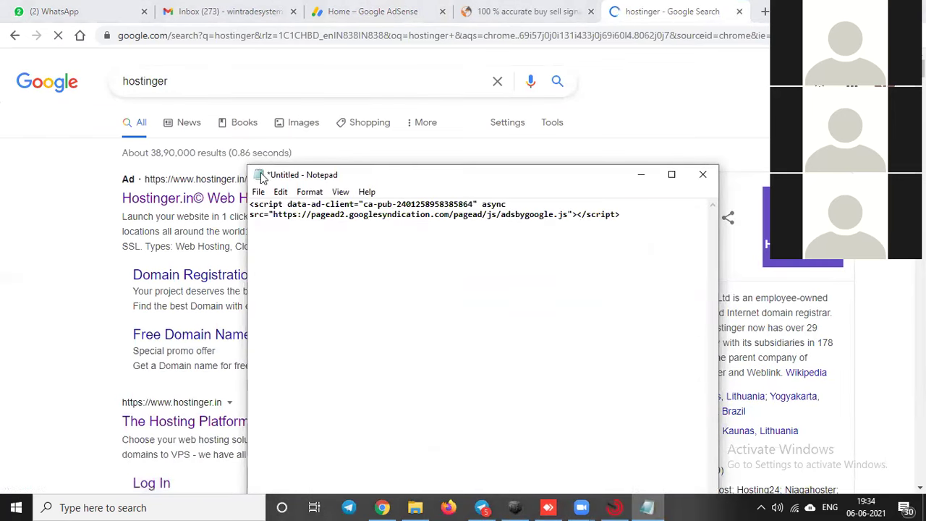
# Step: Open the Hostinger website, then start saving the Notepad script to the Desktop
pyautogui.click(171, 204)
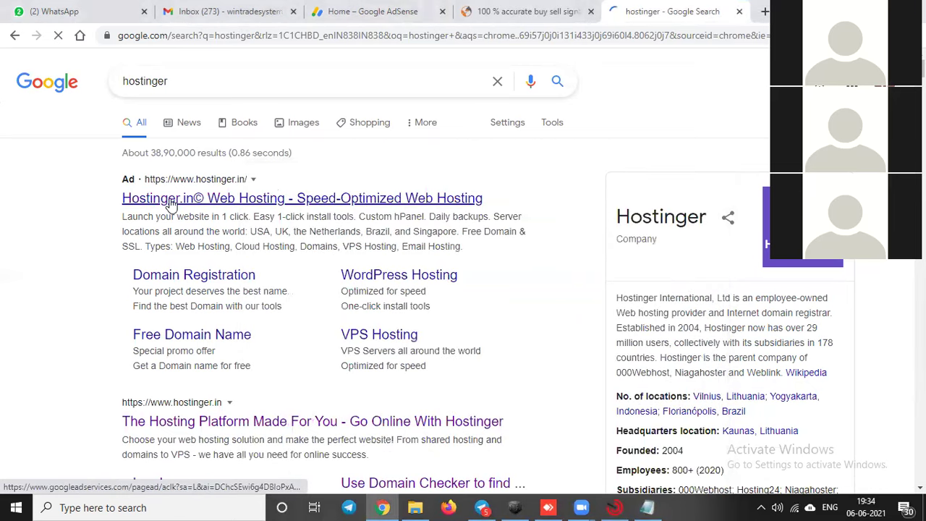
pyautogui.click(647, 507)
pyautogui.click(258, 192)
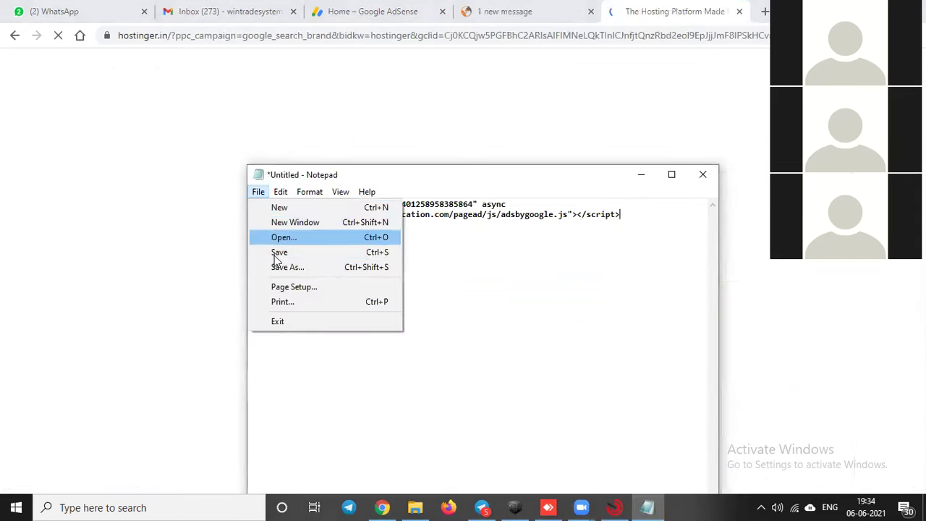
pyautogui.click(275, 255)
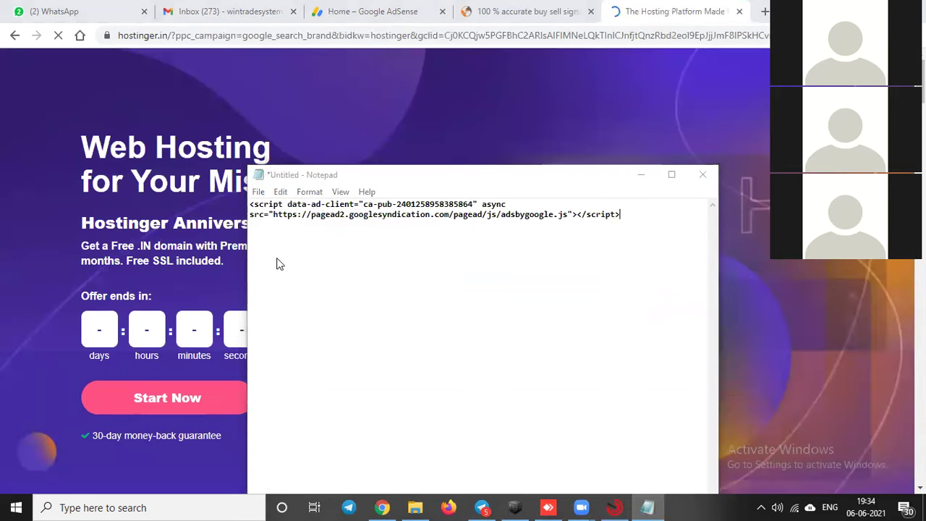
pyautogui.moveTo(348, 315); pyautogui.dragTo(354, 282)
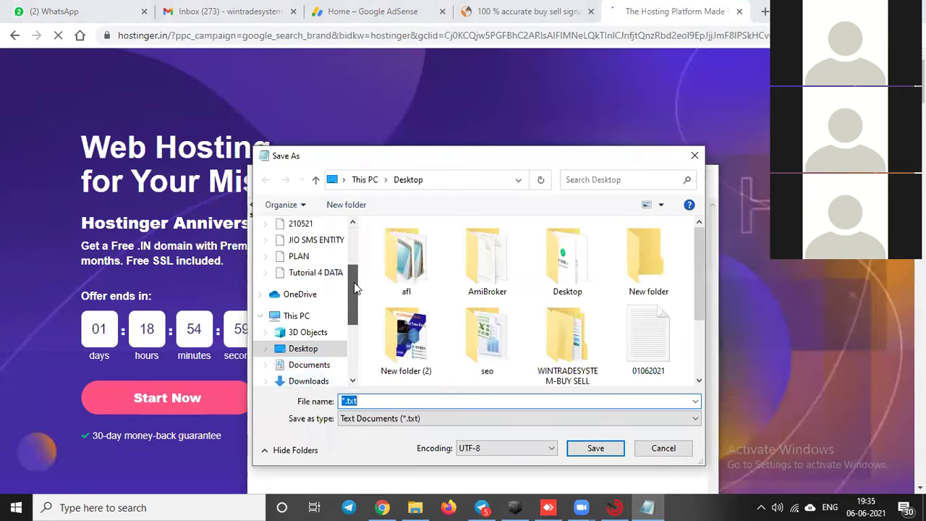
pyautogui.click(318, 332)
# Step: Save the file as 'googlr adsence' and minimize Notepad
pyautogui.click(365, 403)
pyautogui.write('googlr adsence')
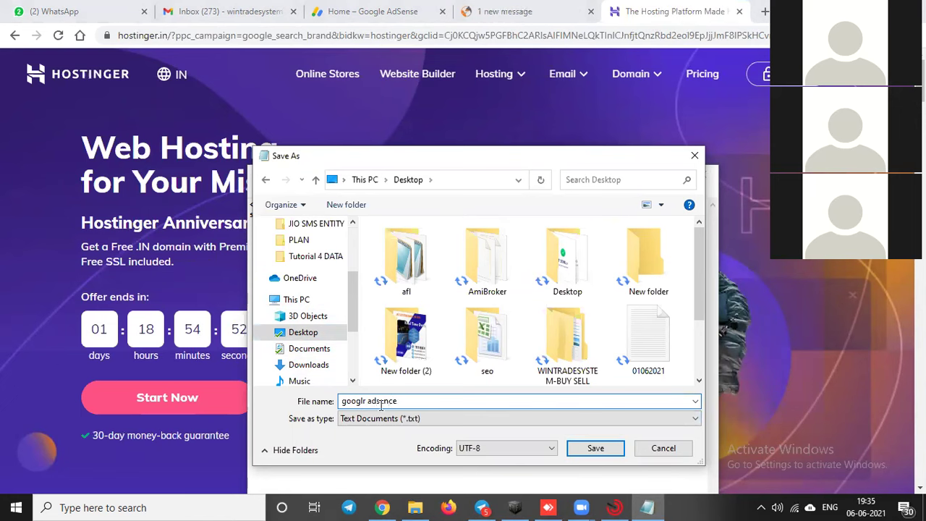
pyautogui.click(604, 449)
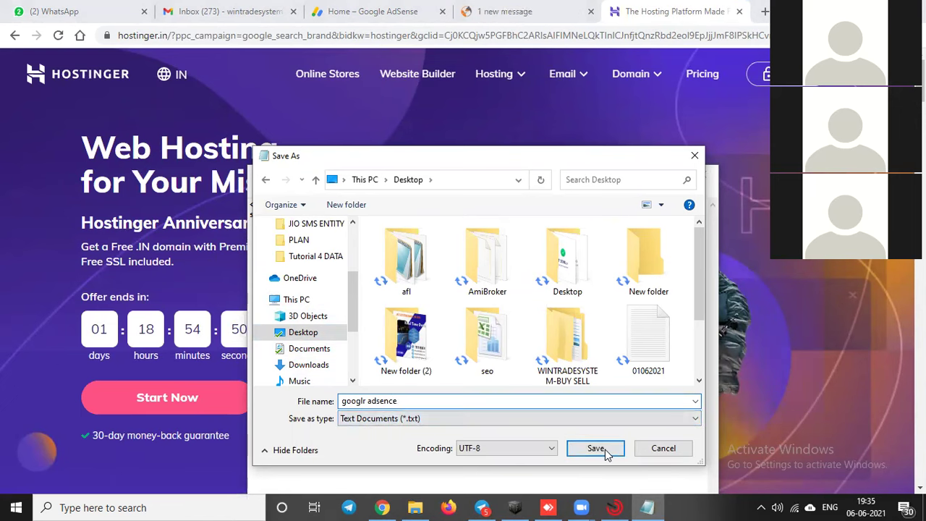
pyautogui.click(641, 174)
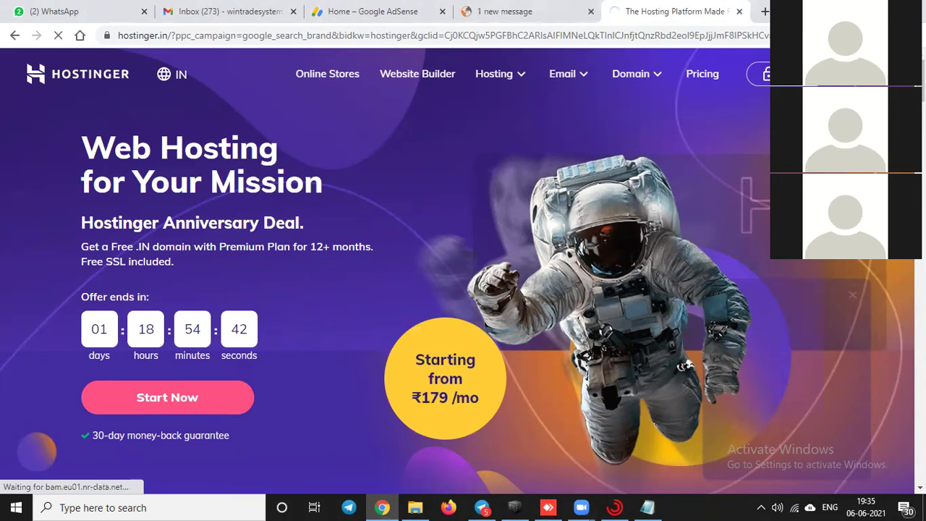
# Step: On the Hostinger login page, choose the saved account e-mail, enter the password and sign in
pyautogui.click(760, 73)
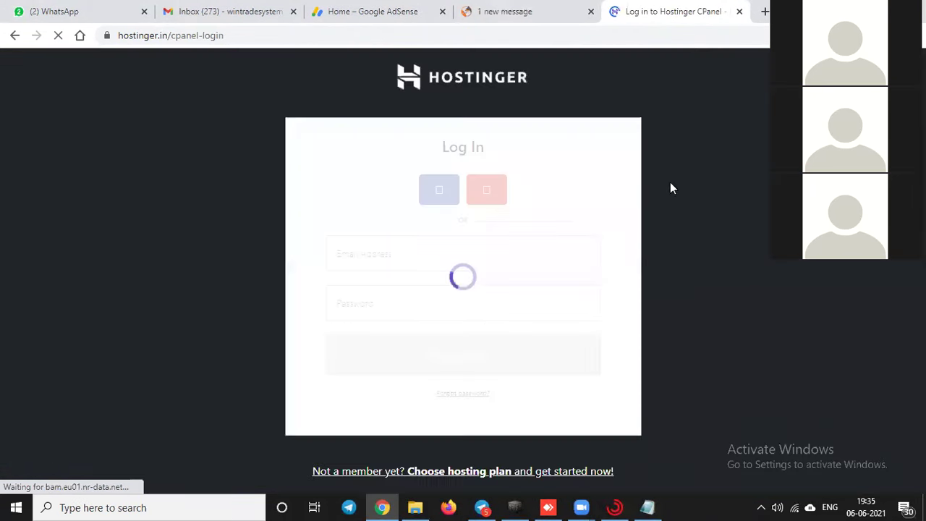
pyautogui.click(438, 253)
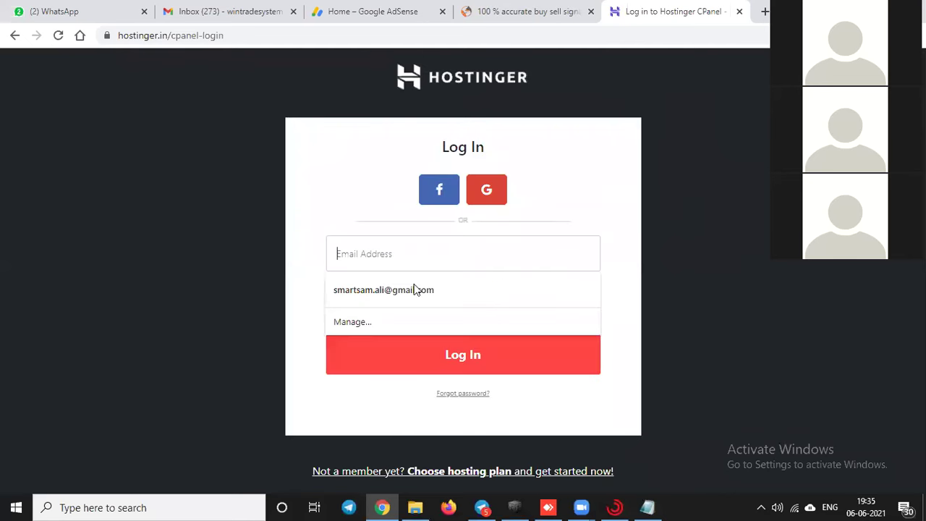
pyautogui.press('Down')
pyautogui.press('Return')
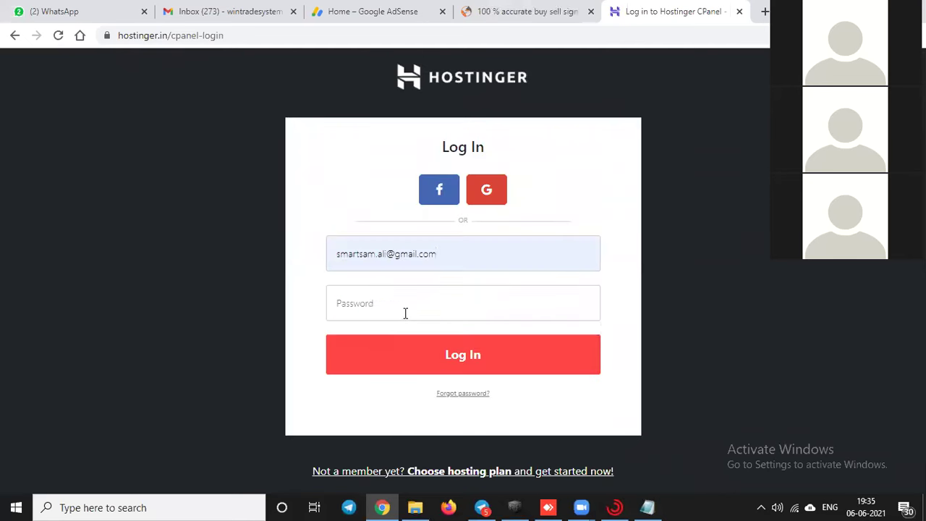
pyautogui.click(405, 312)
pyautogui.write('****')
pyautogui.write('••••')
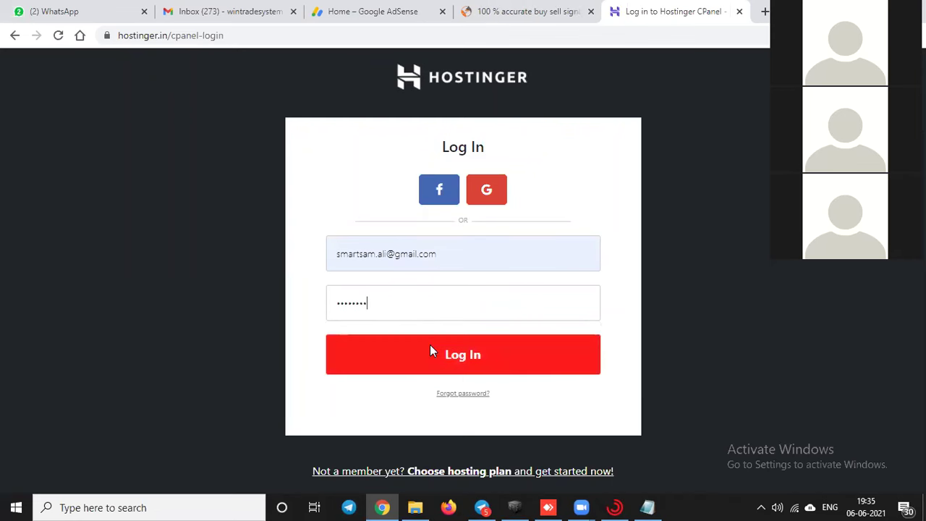
pyautogui.click(430, 352)
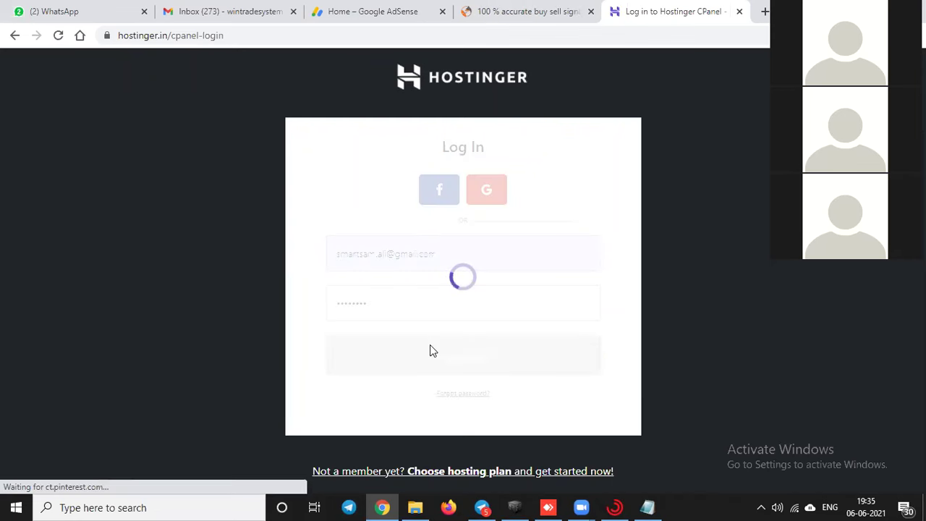